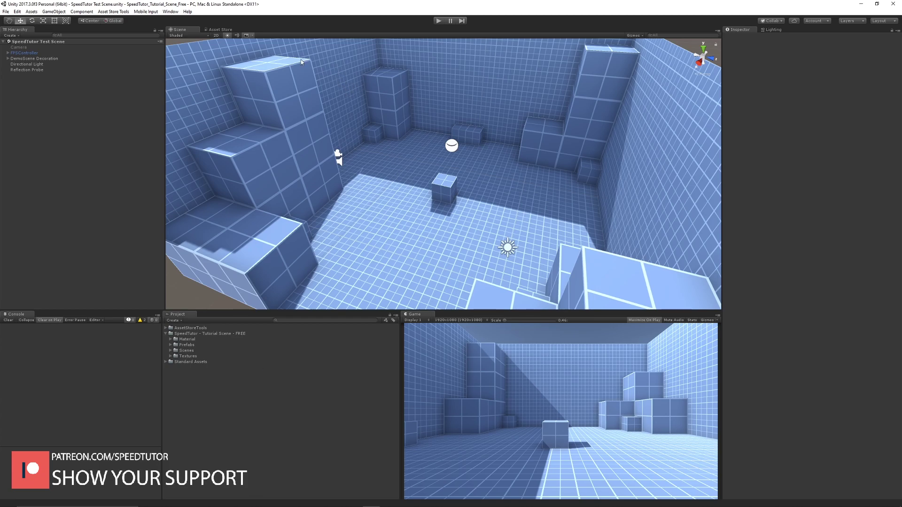
Step: Browse the SpeedTutor Tutorial Scene Asset Store listing, then return to the Scene view
{"action": "left_click", "coordinate": [220, 29]}
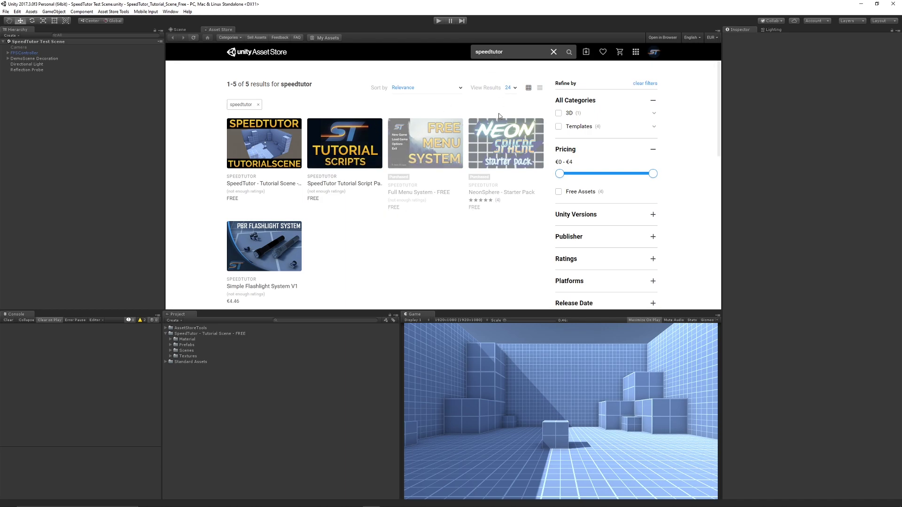
{"action": "mouse_move", "coordinate": [263, 143]}
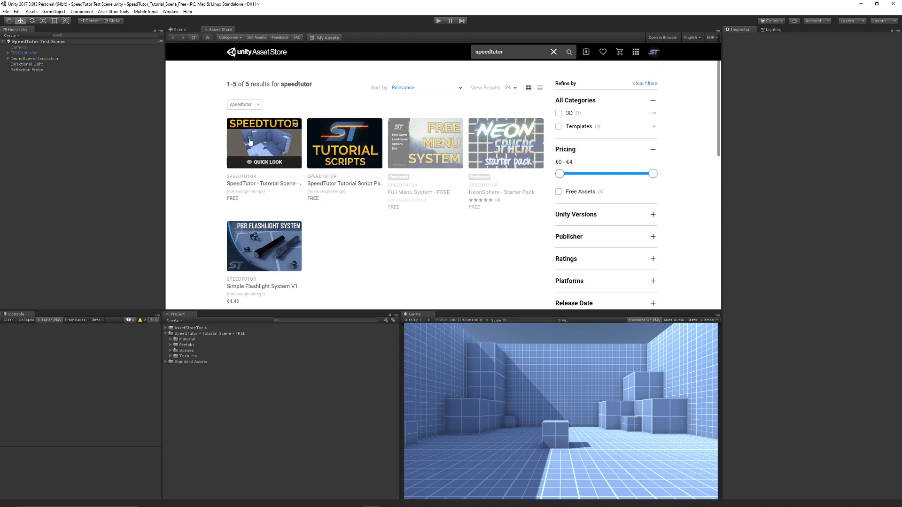
{"action": "left_click", "coordinate": [255, 144]}
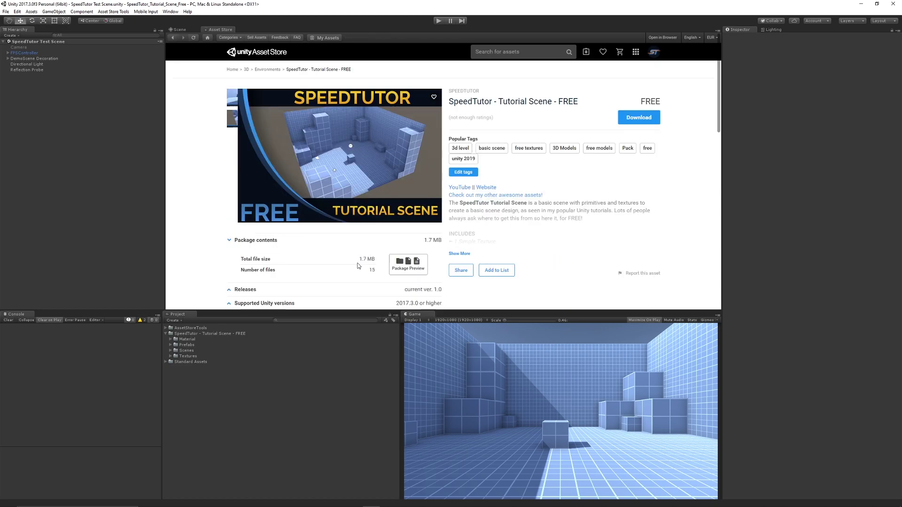
{"action": "left_click", "coordinate": [178, 29]}
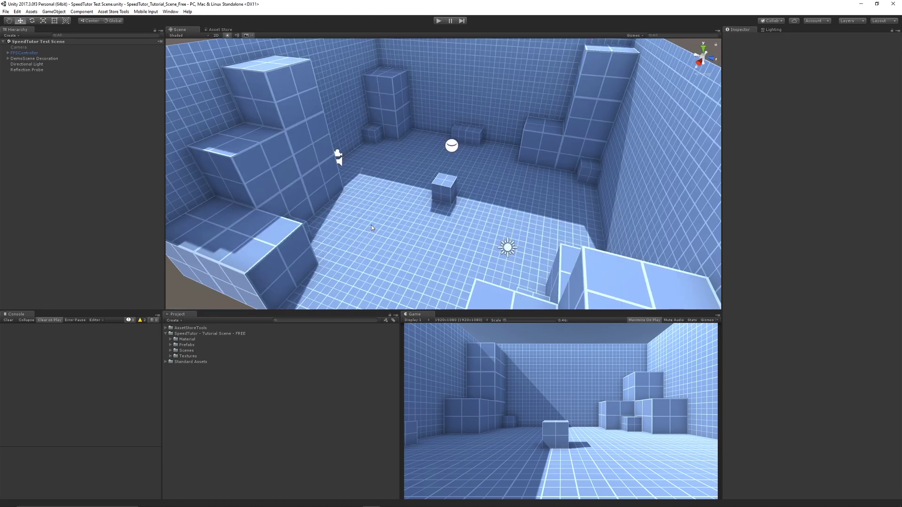
Step: Expand all imported SpeedTutor folders, then play-test the tutorial scene and stop it
{"action": "left_click", "coordinate": [167, 334], "text": "alt"}
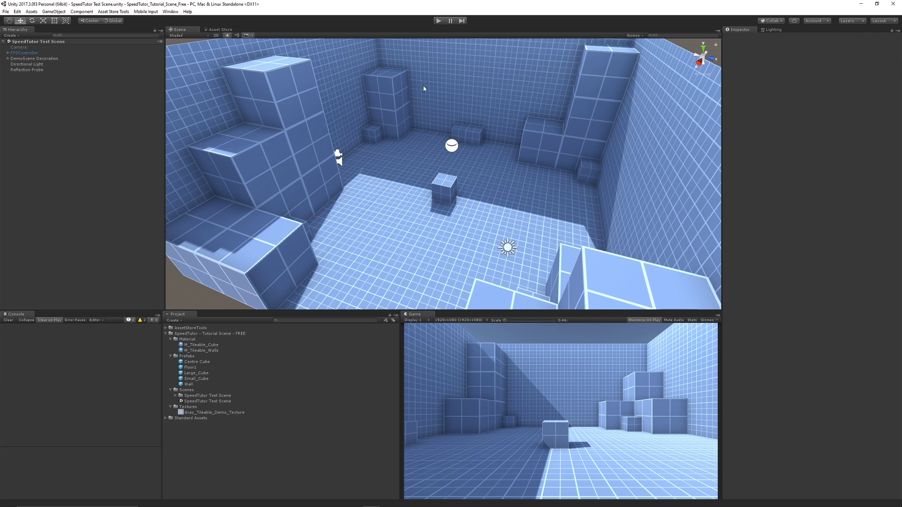
{"action": "left_click", "coordinate": [438, 21]}
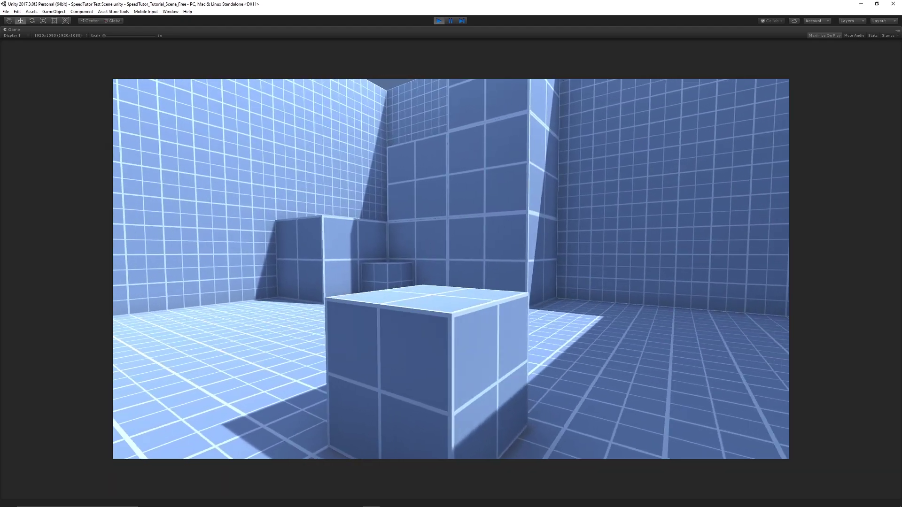
{"action": "key", "text": "ctrl+p"}
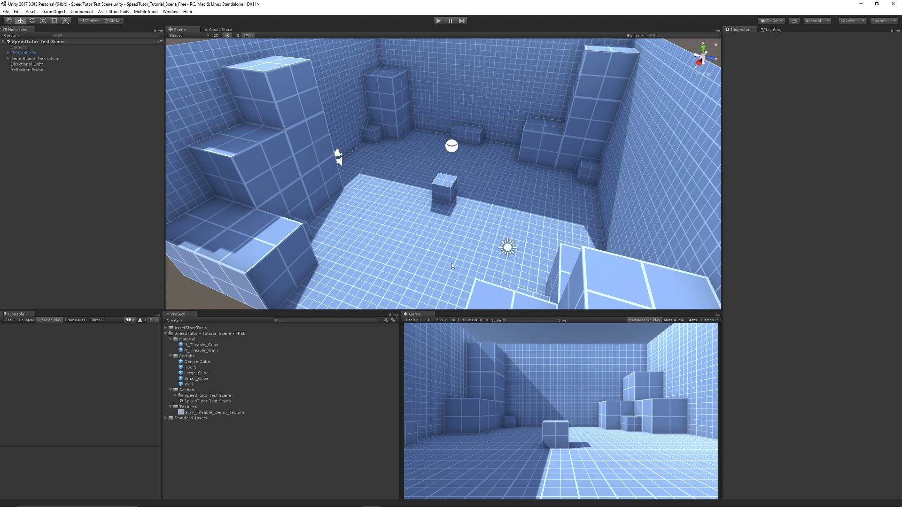